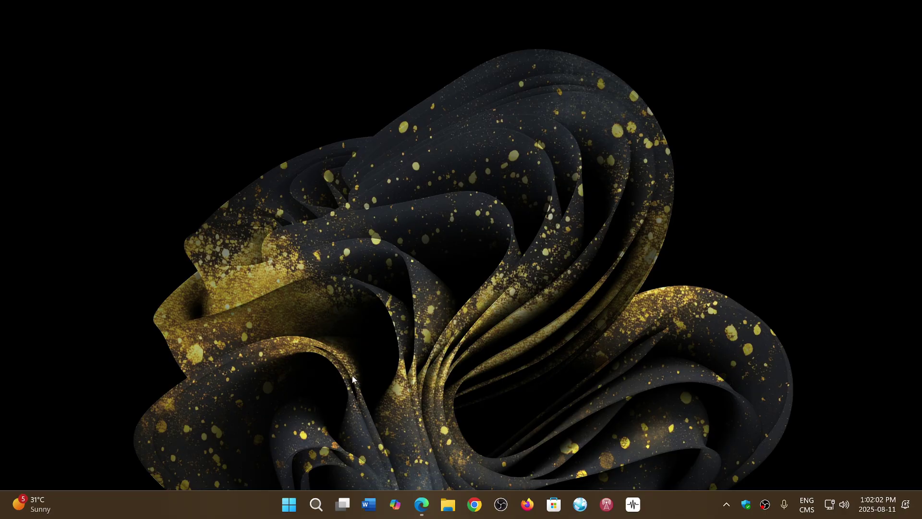
pyautogui.click(421, 503)
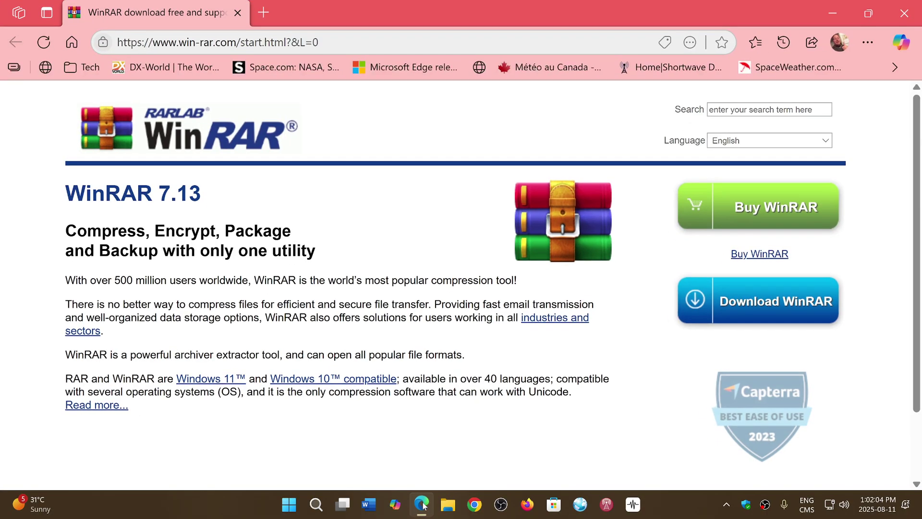